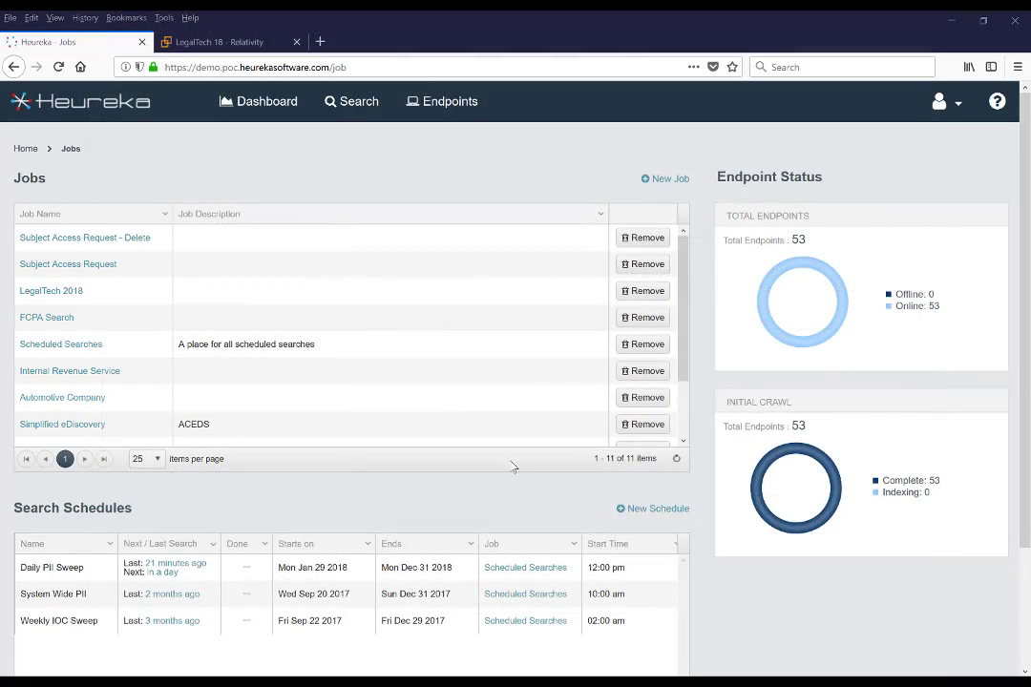
- Start a new Subject Access Request search on the Finance, Finance File Share, Marketing and Sales endpoints
{"action": "left_click", "coordinate": [75, 264]}
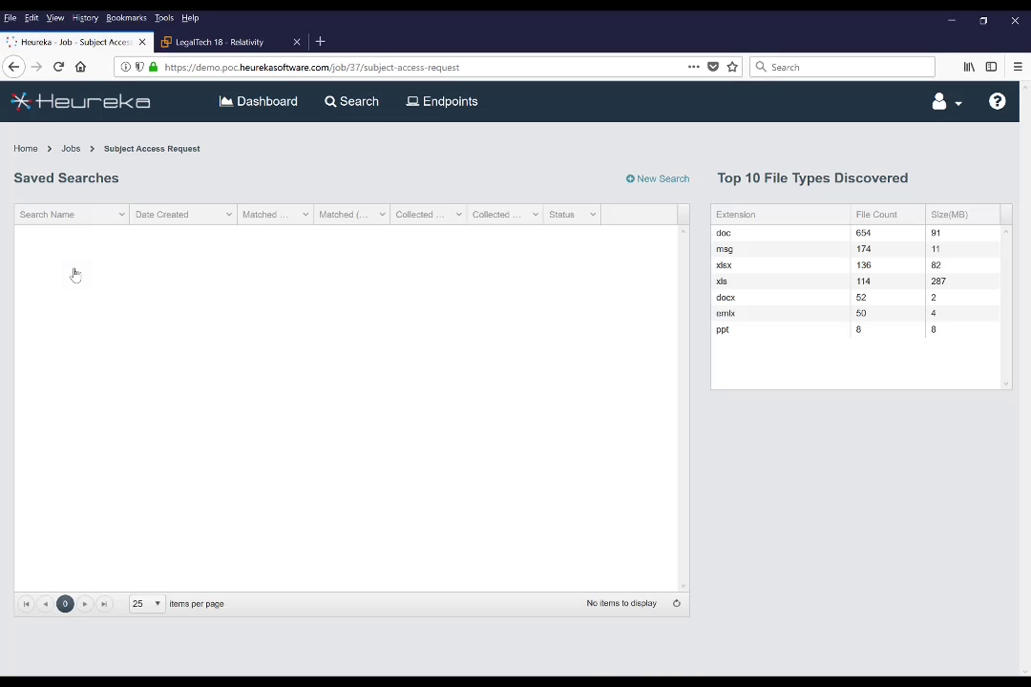
{"action": "left_click", "coordinate": [670, 180]}
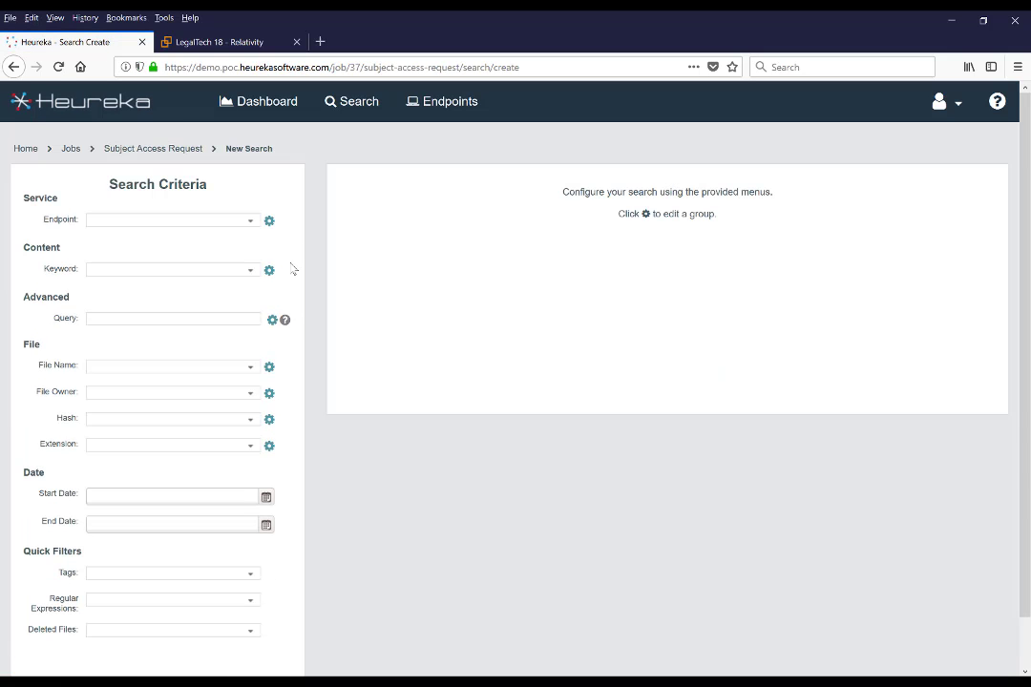
{"action": "left_click", "coordinate": [252, 222]}
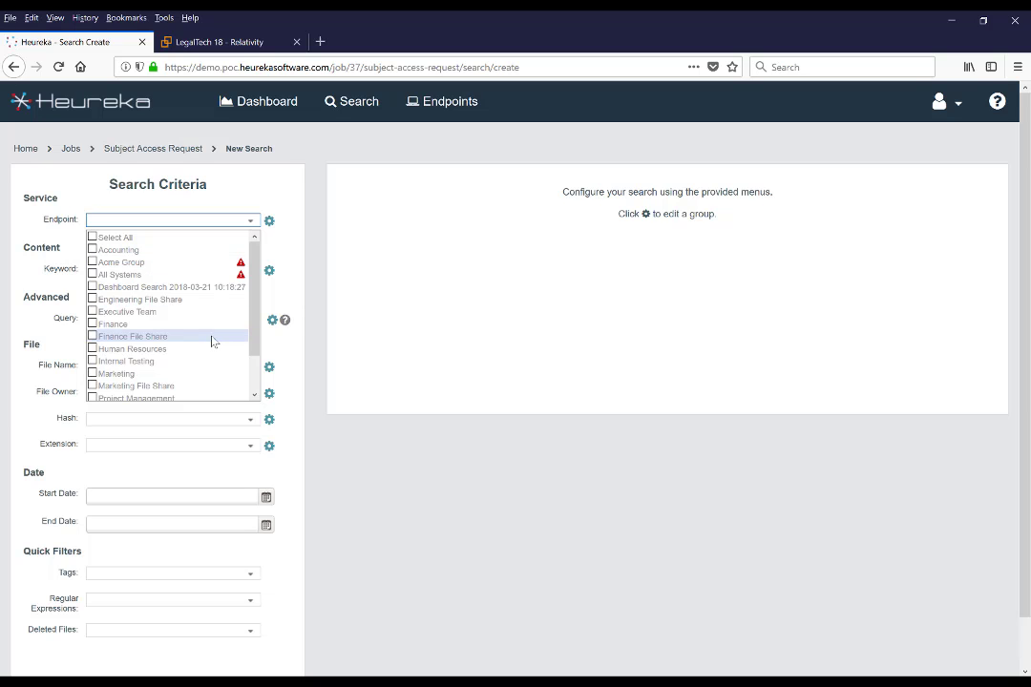
{"action": "left_click", "coordinate": [192, 324]}
{"action": "left_click", "coordinate": [193, 338]}
{"action": "scroll", "coordinate": [192, 341], "scroll_direction": "down", "scroll_amount": 1}
{"action": "left_click", "coordinate": [193, 332]}
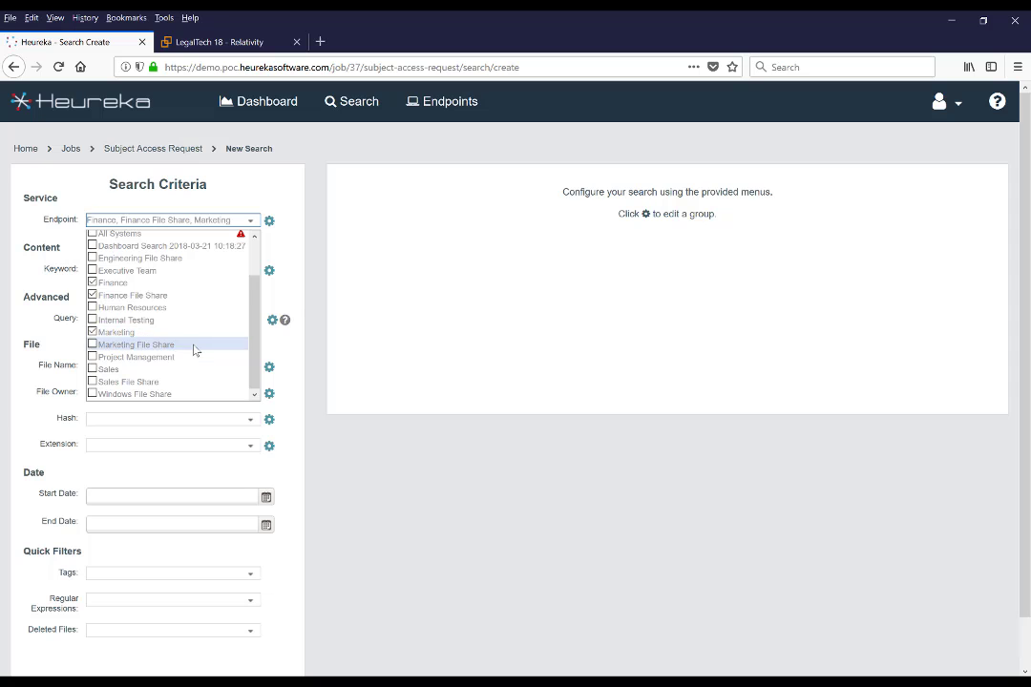
{"action": "scroll", "coordinate": [196, 351], "scroll_direction": "down", "scroll_amount": 1}
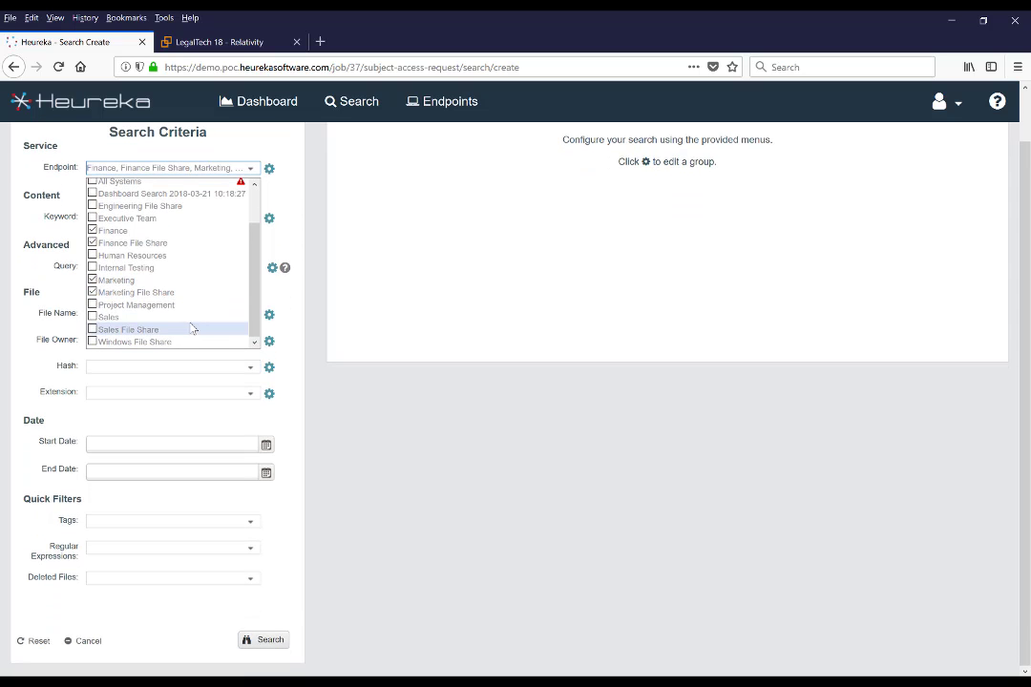
{"action": "left_click", "coordinate": [192, 324]}
{"action": "left_click", "coordinate": [295, 299]}
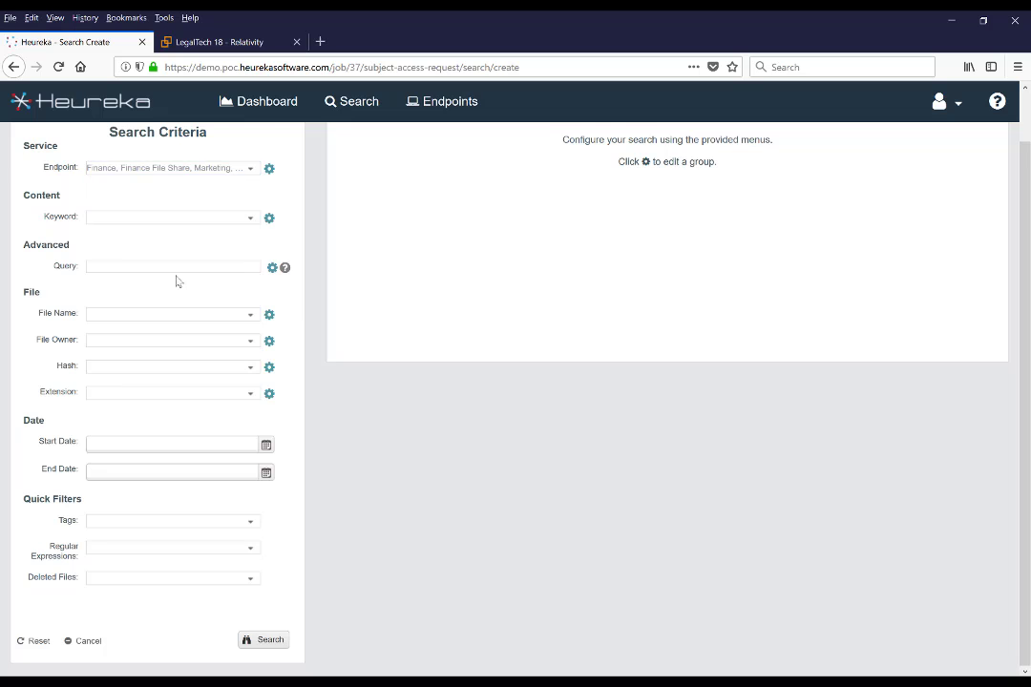
{"action": "left_click", "coordinate": [272, 269]}
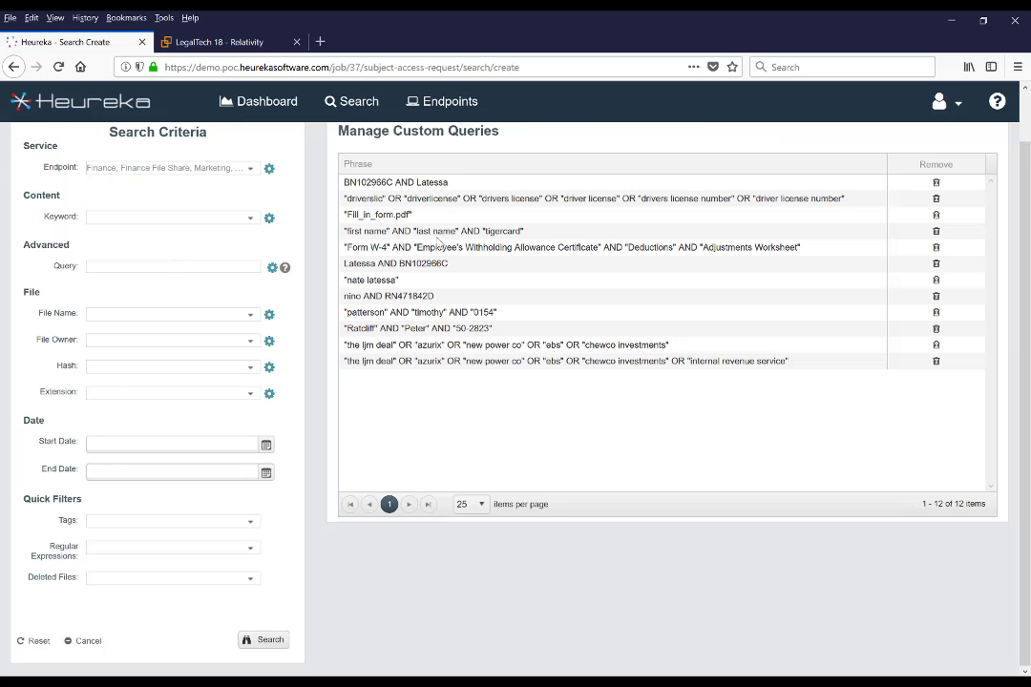
{"action": "left_click", "coordinate": [458, 182]}
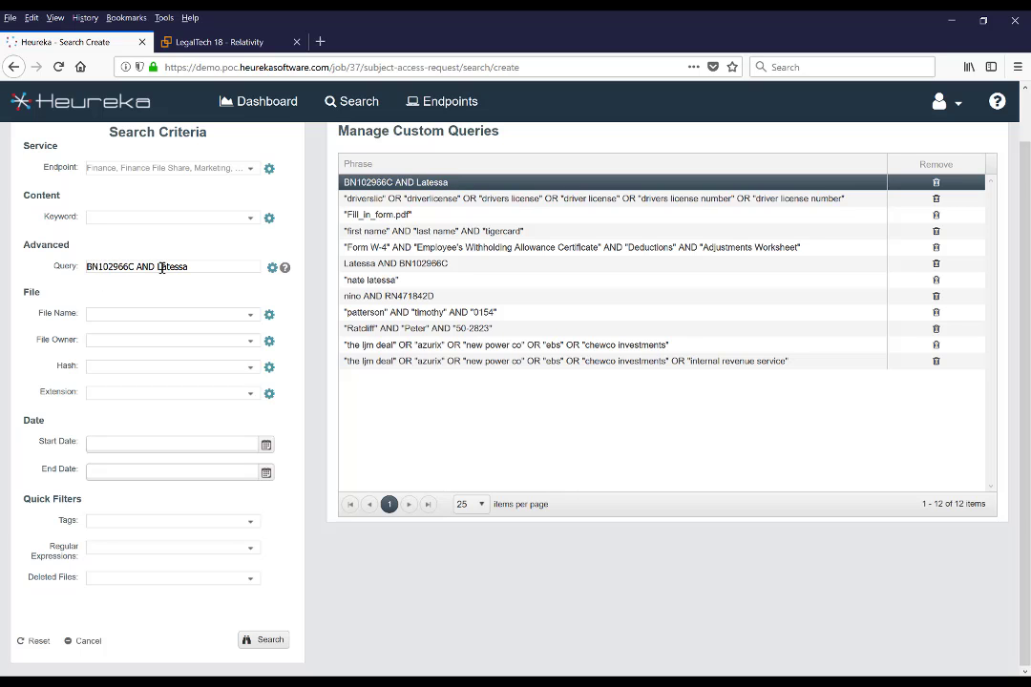
{"action": "left_click", "coordinate": [256, 640]}
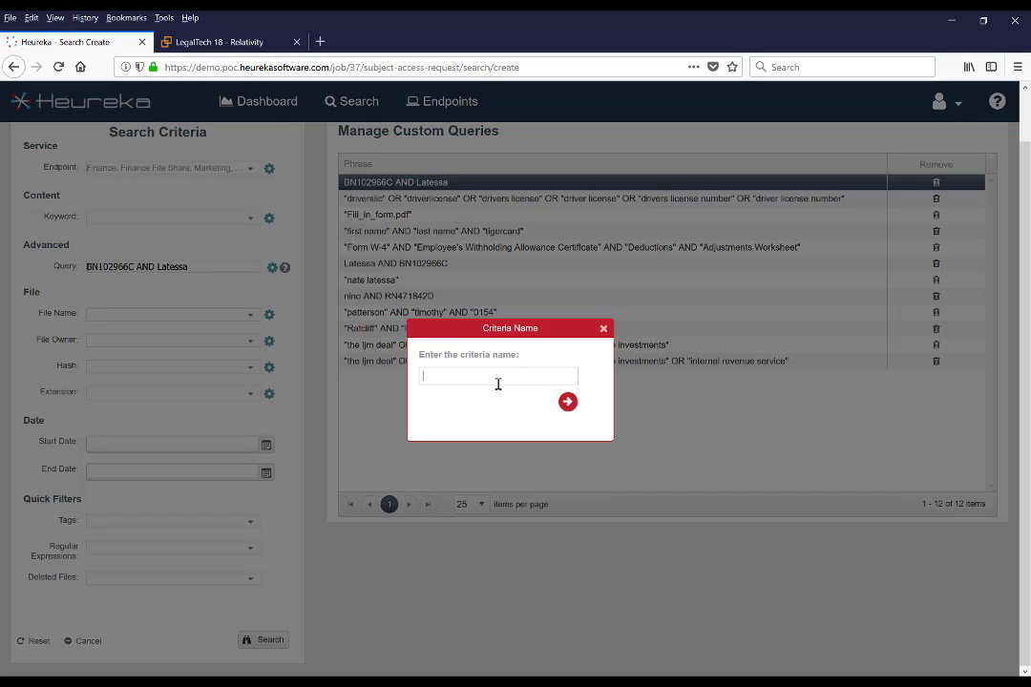
{"action": "type", "text": "UK Nino"}
{"action": "left_click", "coordinate": [567, 403]}
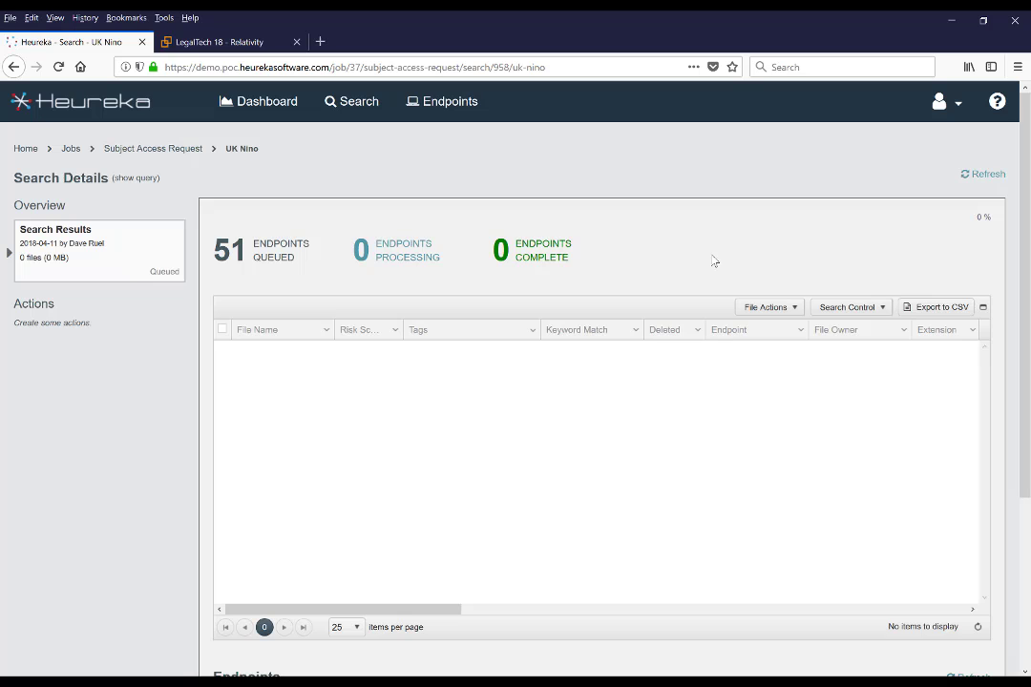
- Refresh until UK Nino finishes on all 51 endpoints, then select all 16 matching files
{"action": "left_click", "coordinate": [966, 174]}
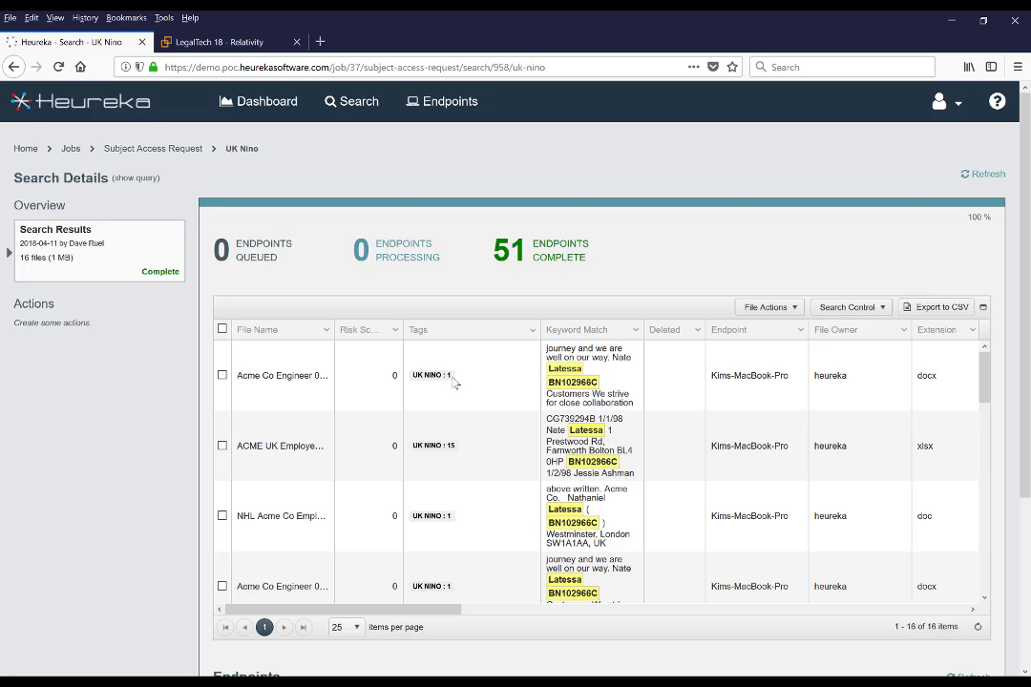
{"action": "left_click", "coordinate": [222, 329]}
- Set up a collection of the files named 'Latessa' with eDiscovery options and a load file
{"action": "left_click", "coordinate": [794, 311]}
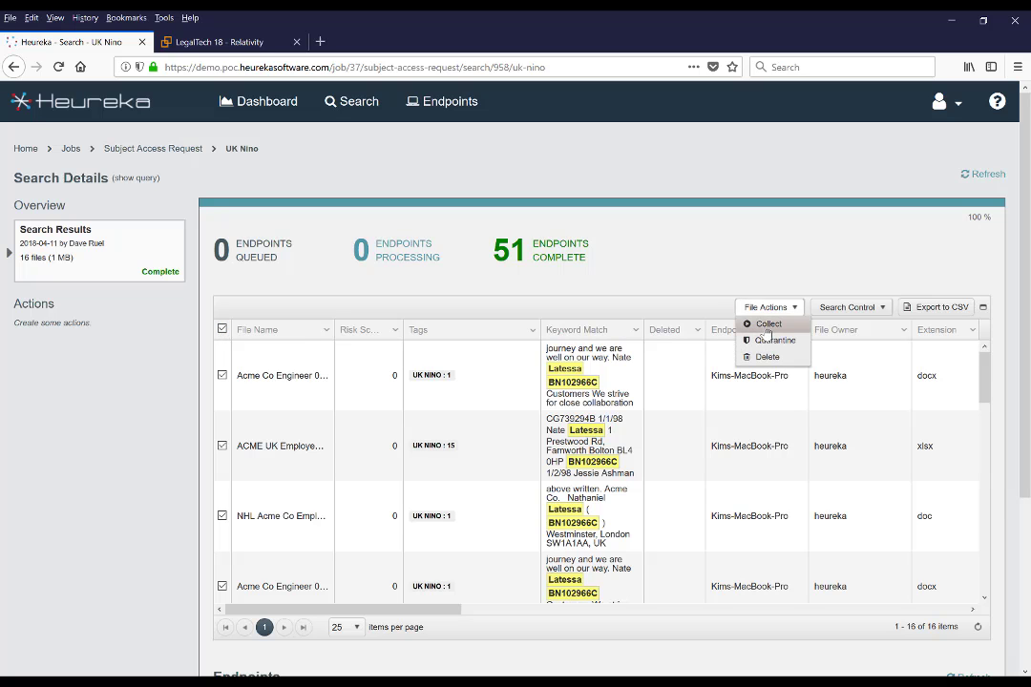
{"action": "left_click", "coordinate": [767, 327]}
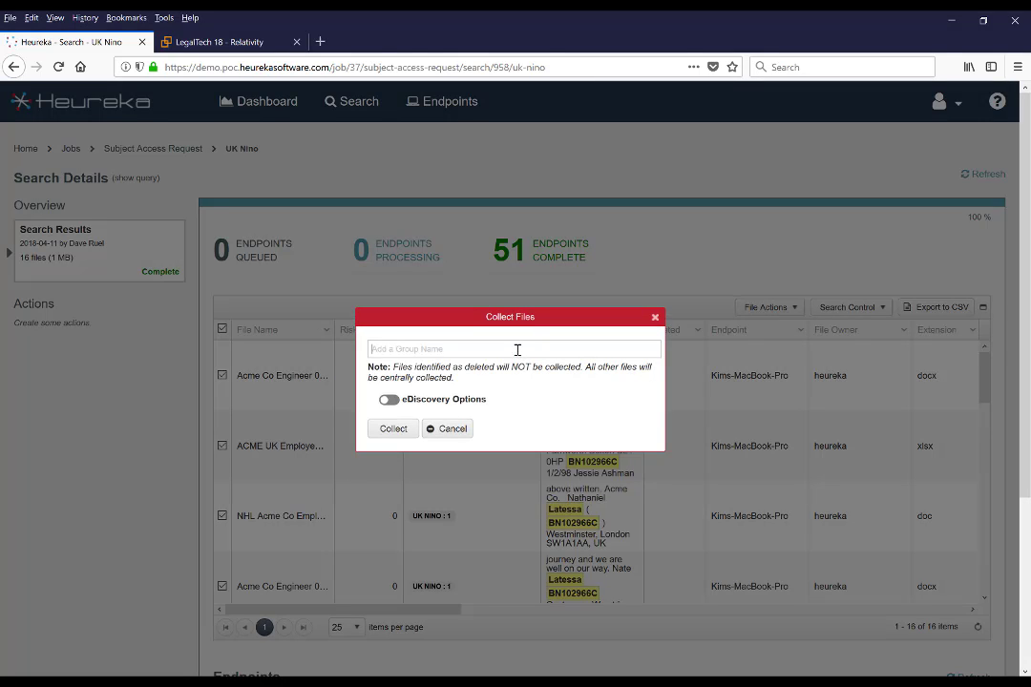
{"action": "type", "text": "Latessa"}
{"action": "left_click", "coordinate": [389, 399]}
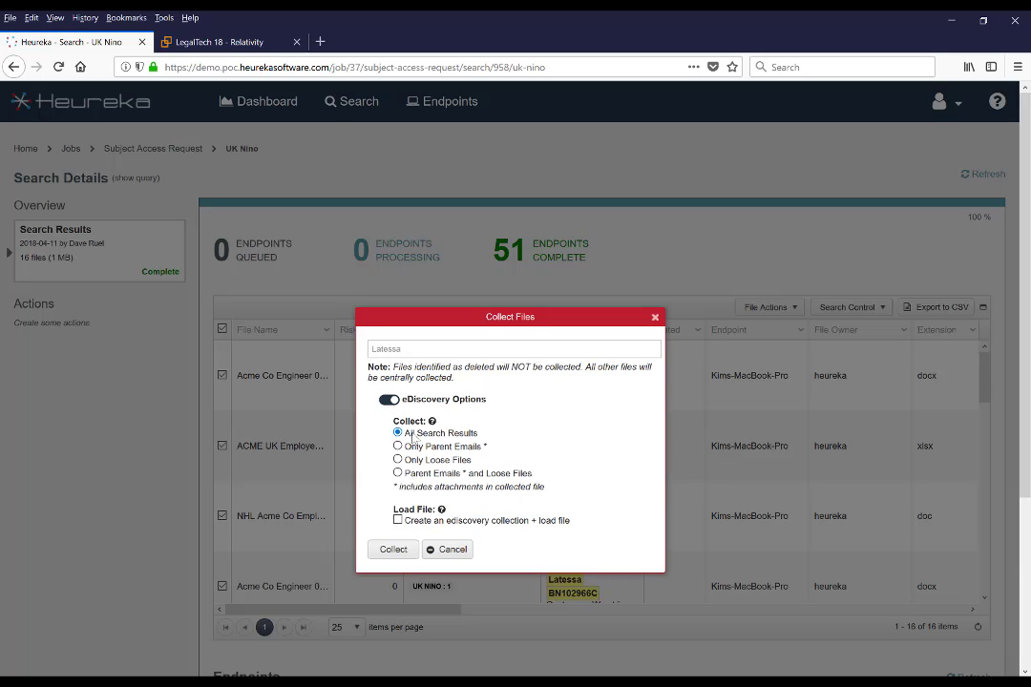
{"action": "left_click", "coordinate": [398, 522]}
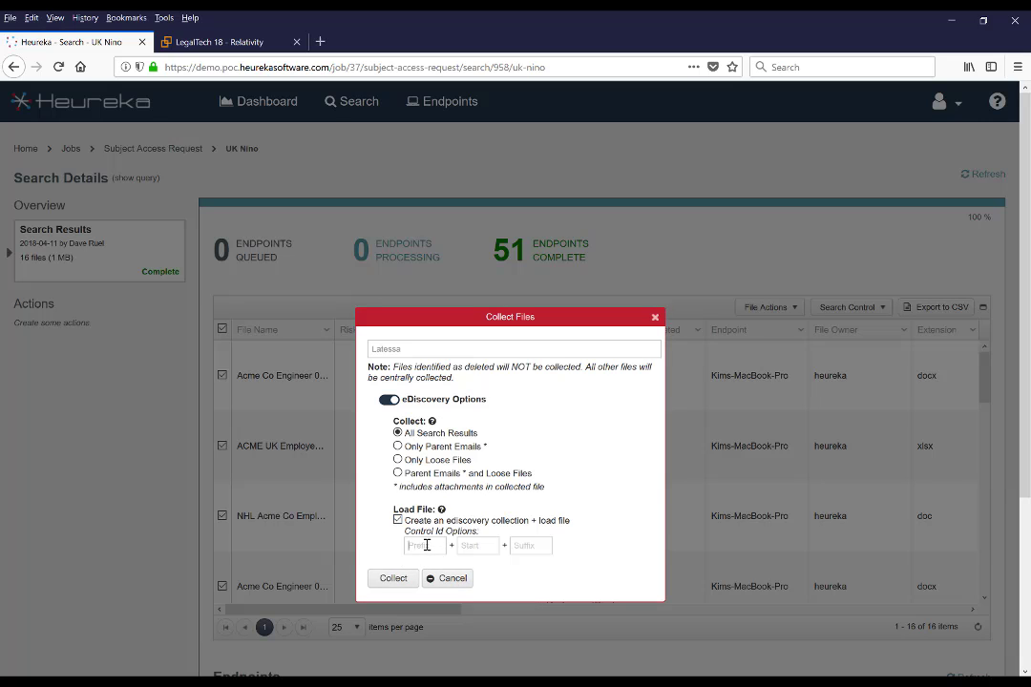
- Use control-number prefix NHL starting at 0000001, run the collection, and switch to Relativity
{"action": "left_click", "coordinate": [427, 545]}
{"action": "type", "text": "NHL"}
{"action": "key", "text": "Tab"}
{"action": "type", "text": "0000001"}
{"action": "left_click", "coordinate": [392, 577]}
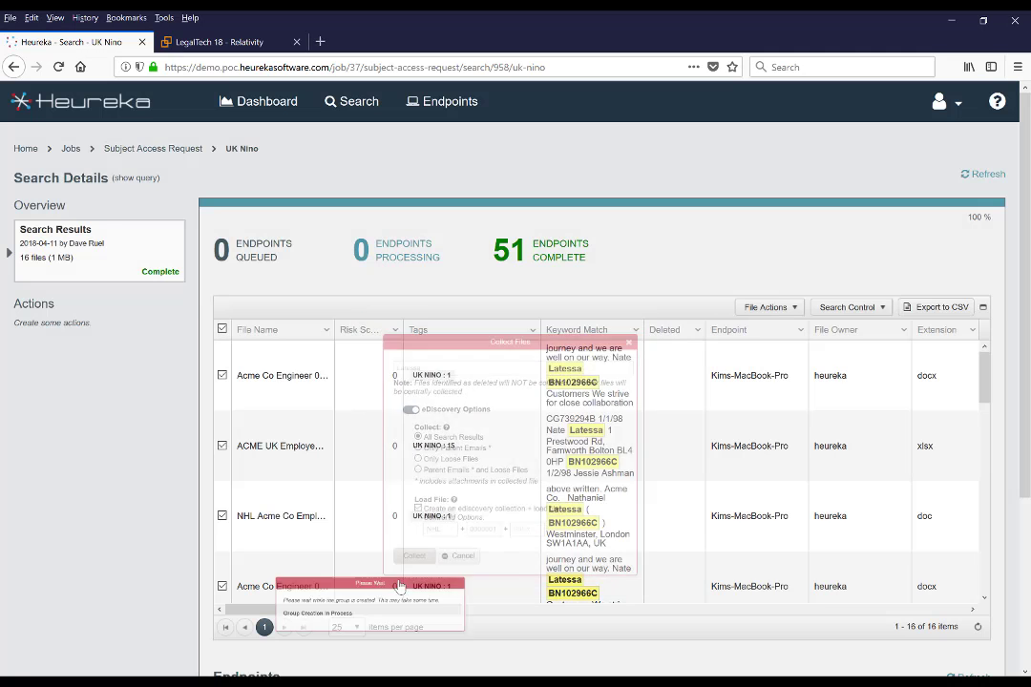
{"action": "left_click", "coordinate": [508, 405]}
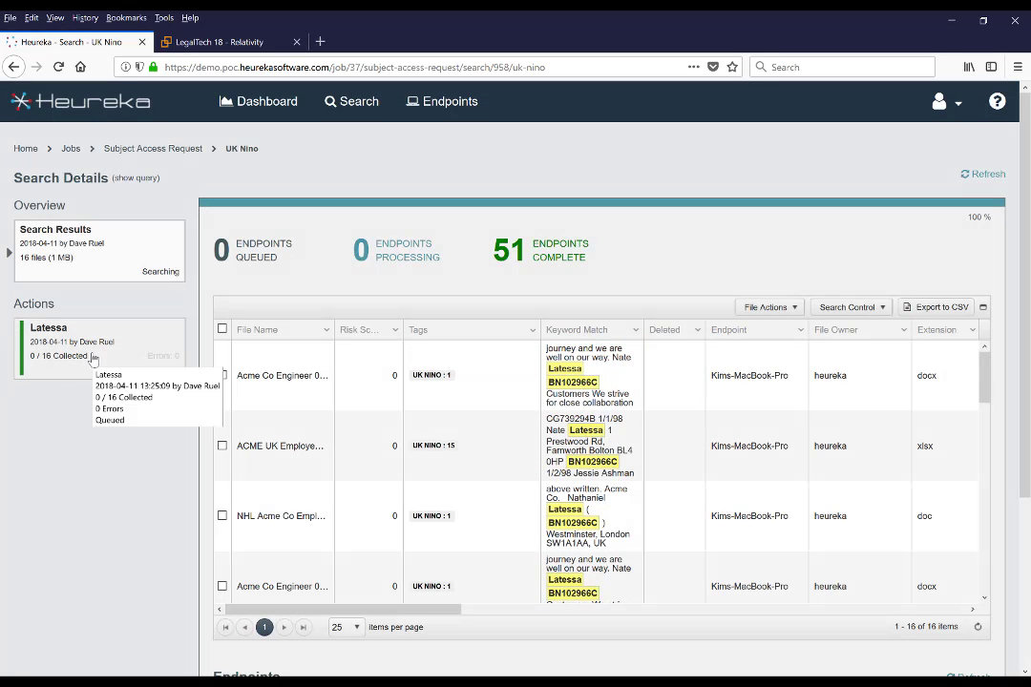
{"action": "left_click", "coordinate": [92, 358]}
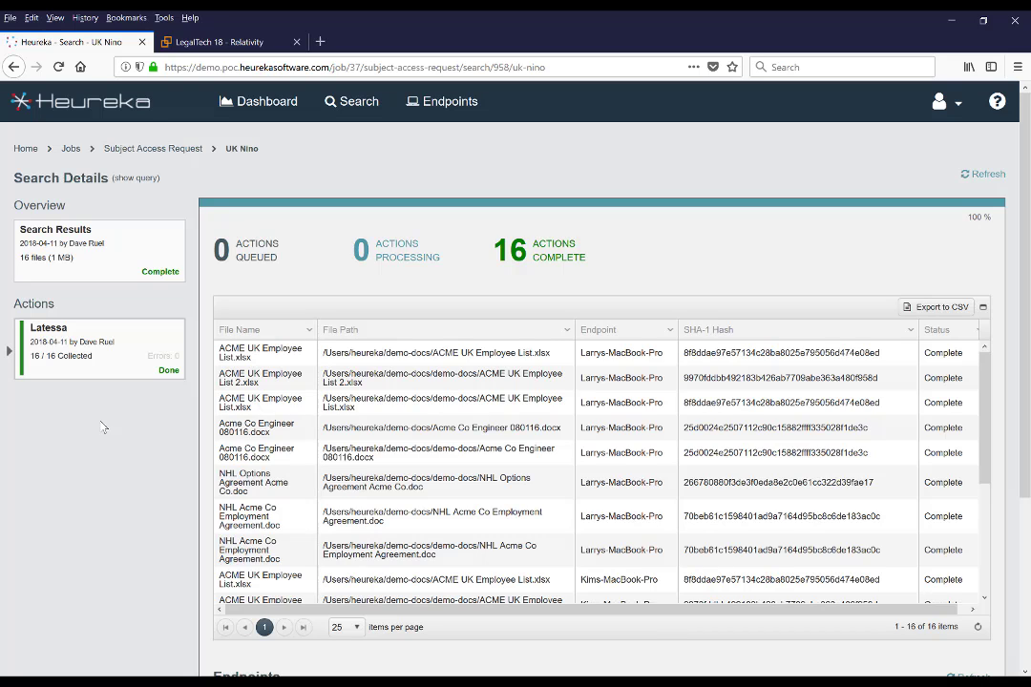
{"action": "left_click", "coordinate": [238, 48]}
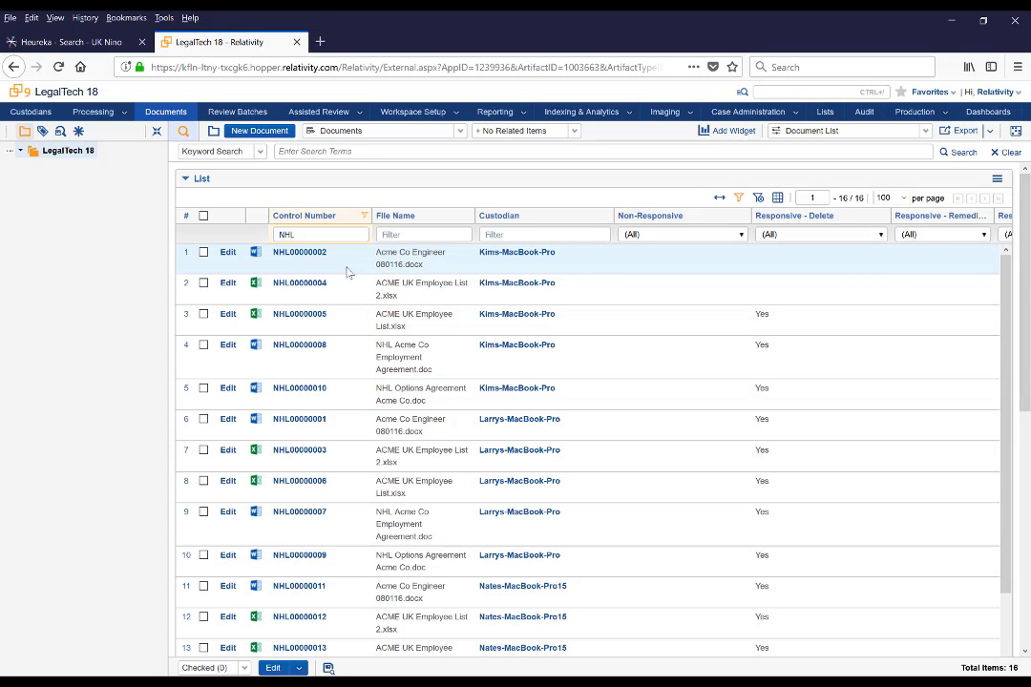
- Open document NHL00000002 and highlight the UK national insurance number near its end
{"action": "left_click", "coordinate": [298, 254]}
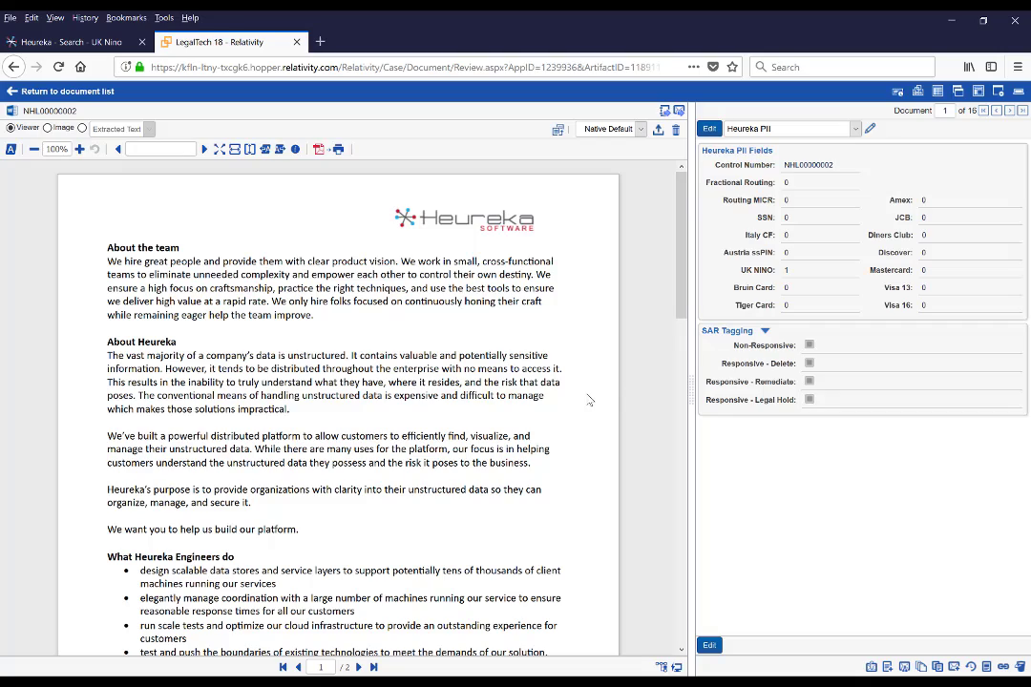
{"action": "scroll", "coordinate": [534, 401], "scroll_direction": "down", "scroll_amount": 10}
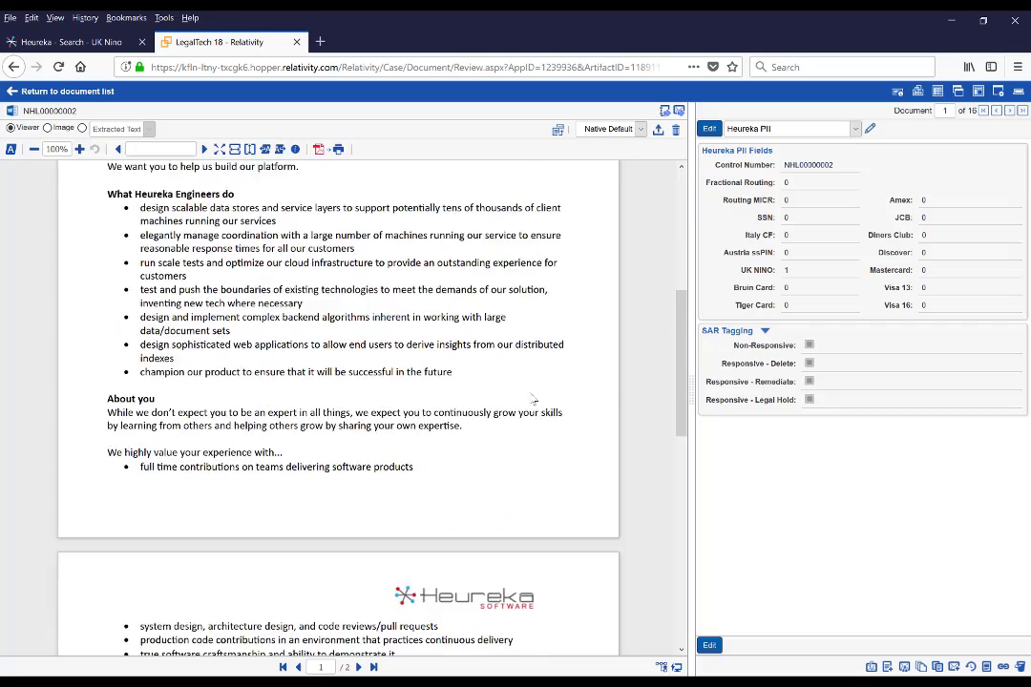
{"action": "scroll", "coordinate": [478, 430], "scroll_direction": "down", "scroll_amount": 3}
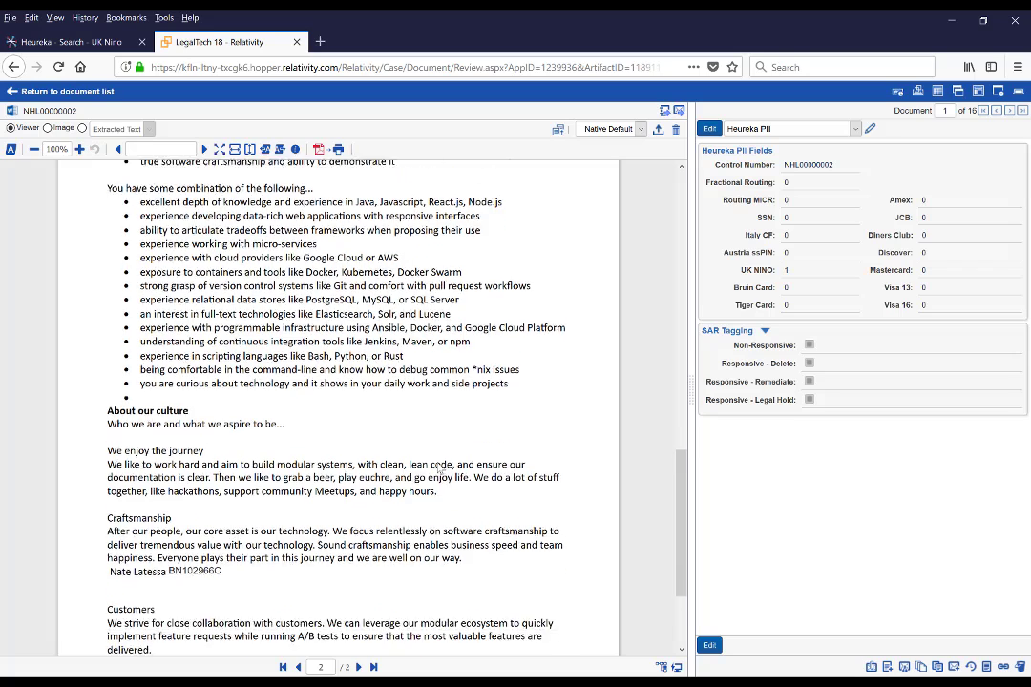
{"action": "left_click_drag", "start_coordinate": [224, 522], "coordinate": [172, 523]}
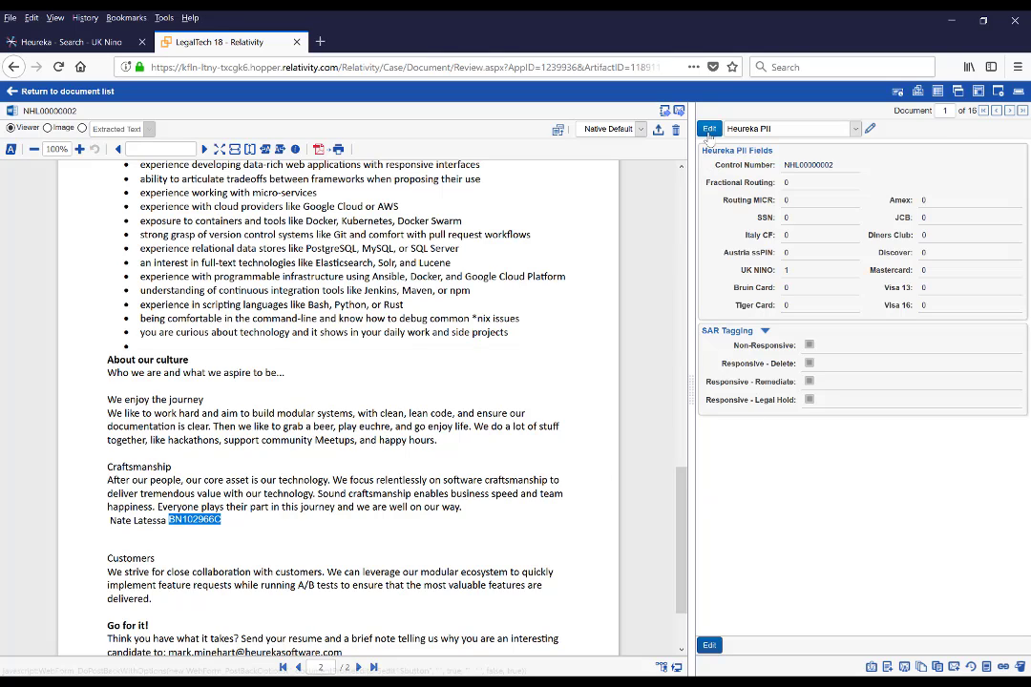
- Code NHL00000002 and spreadsheet NHL00000004 as Responsive - Delete, then return to the document list
{"action": "left_click", "coordinate": [709, 130]}
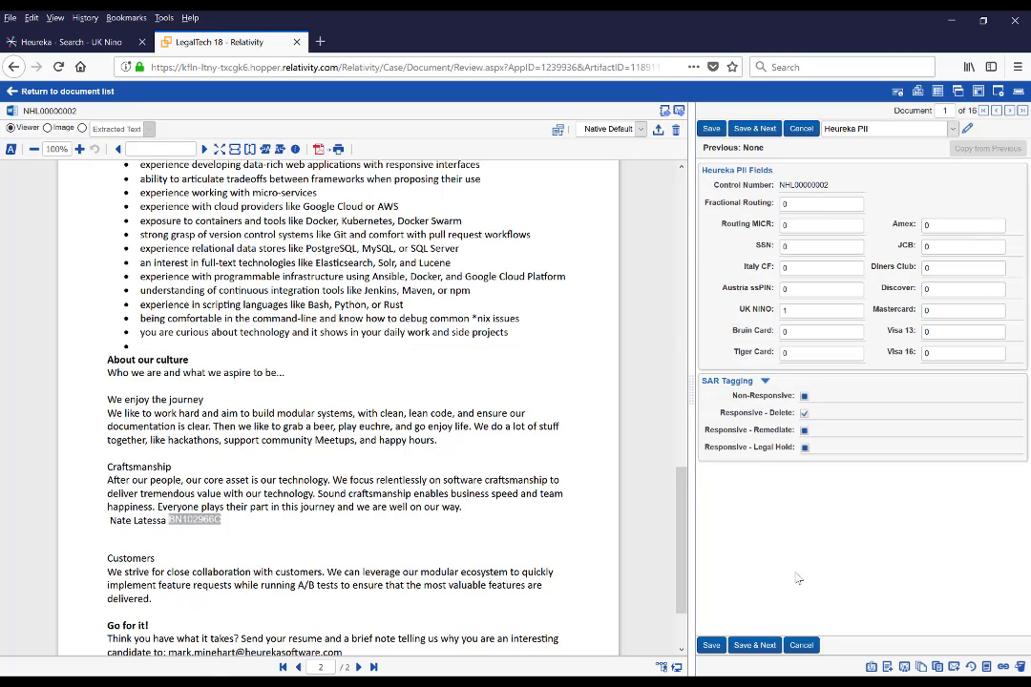
{"action": "left_click", "coordinate": [755, 646]}
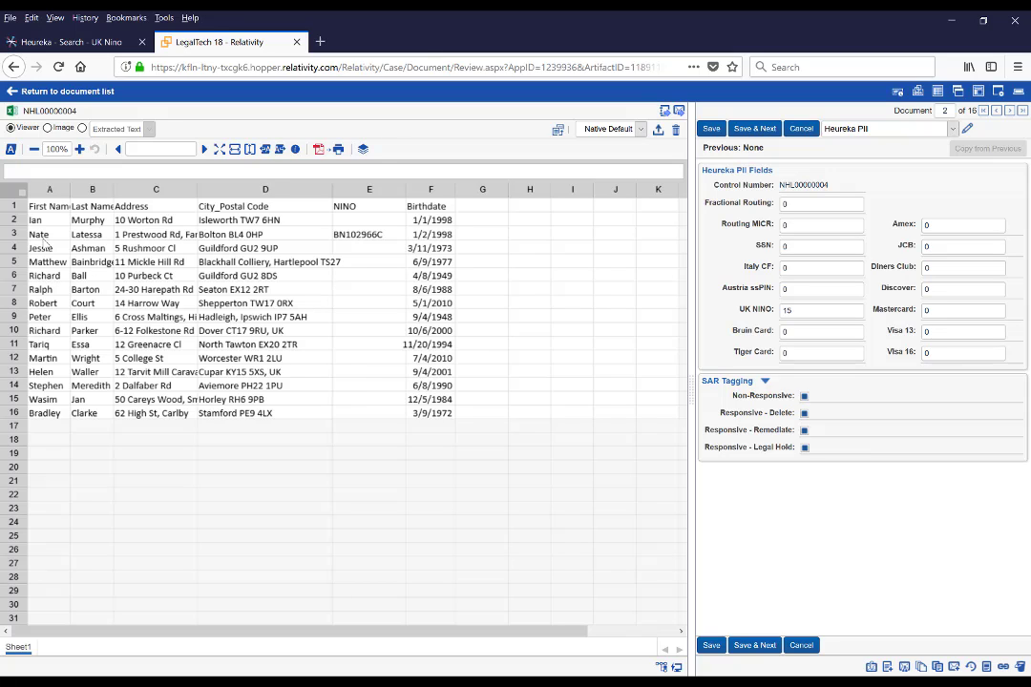
{"action": "left_click", "coordinate": [39, 234]}
{"action": "left_click", "coordinate": [355, 234]}
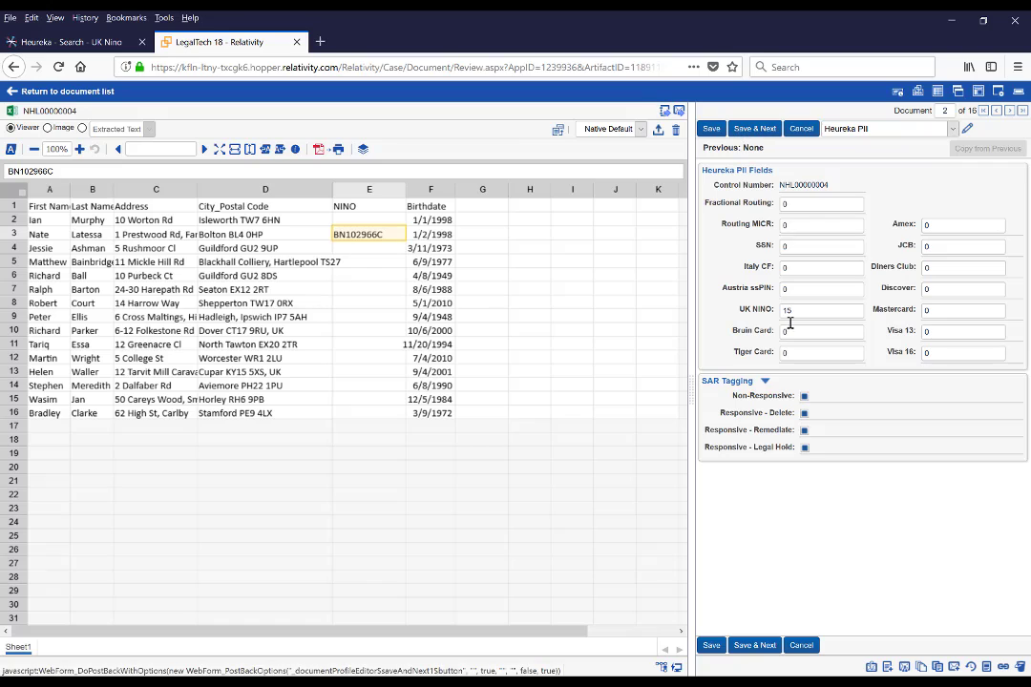
{"action": "left_click", "coordinate": [804, 414]}
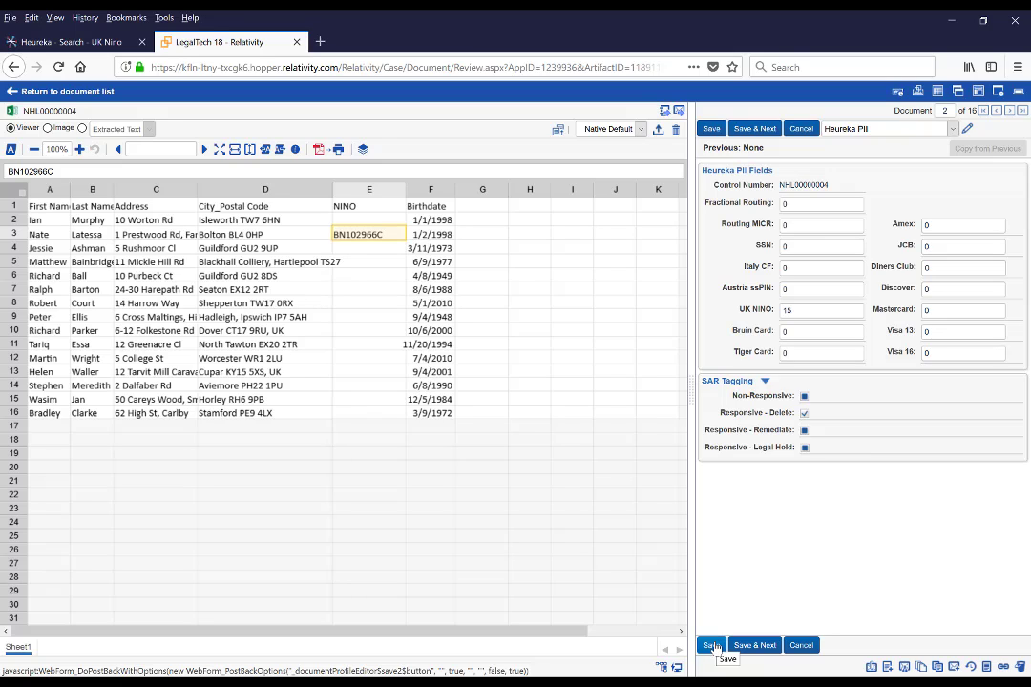
{"action": "left_click", "coordinate": [711, 646]}
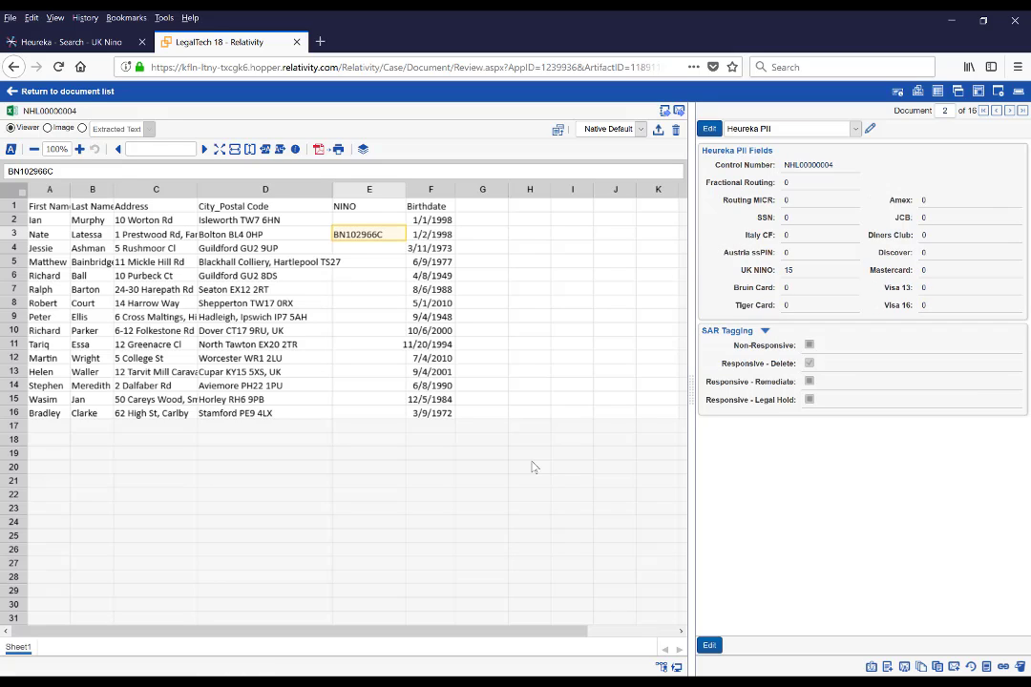
{"action": "left_click", "coordinate": [39, 92]}
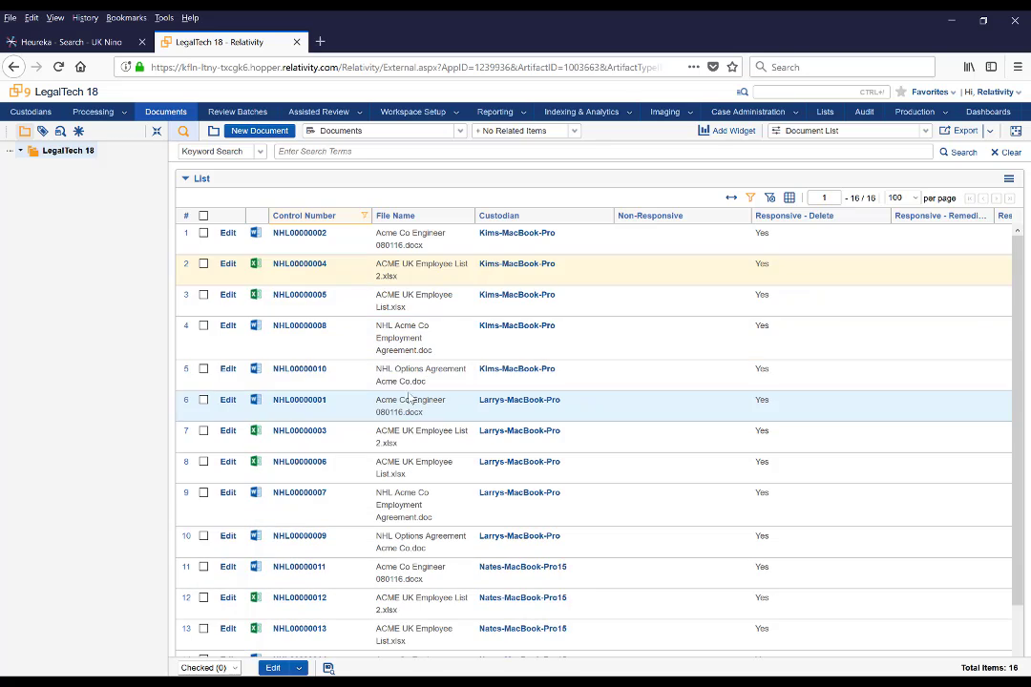
- Select all 16 documents and export them to a CSV file
{"action": "left_click", "coordinate": [204, 216]}
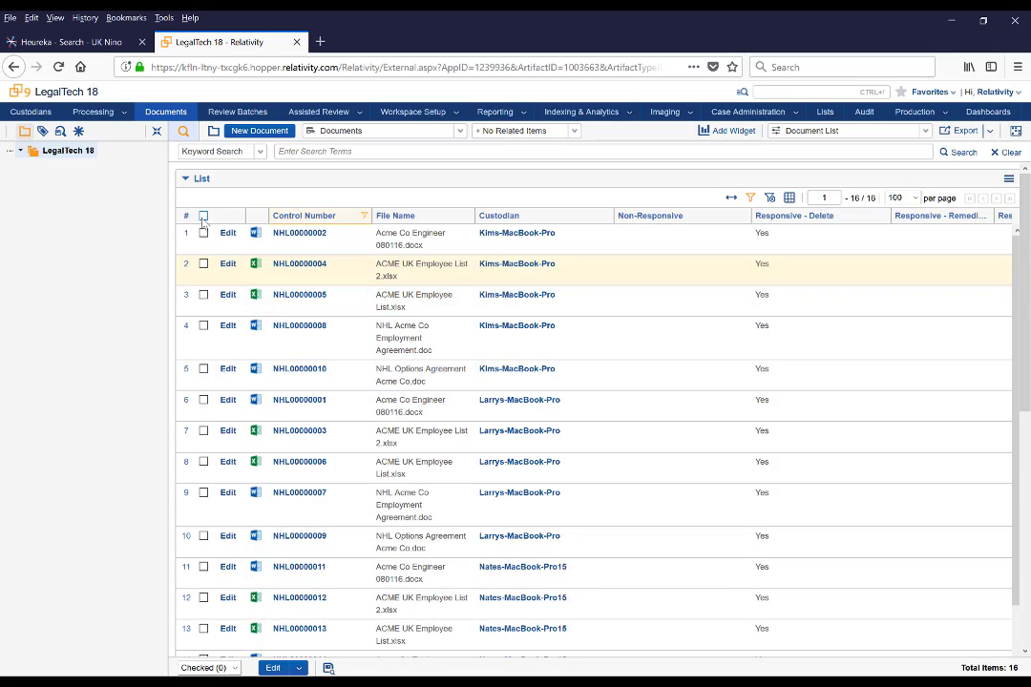
{"action": "left_click", "coordinate": [275, 668]}
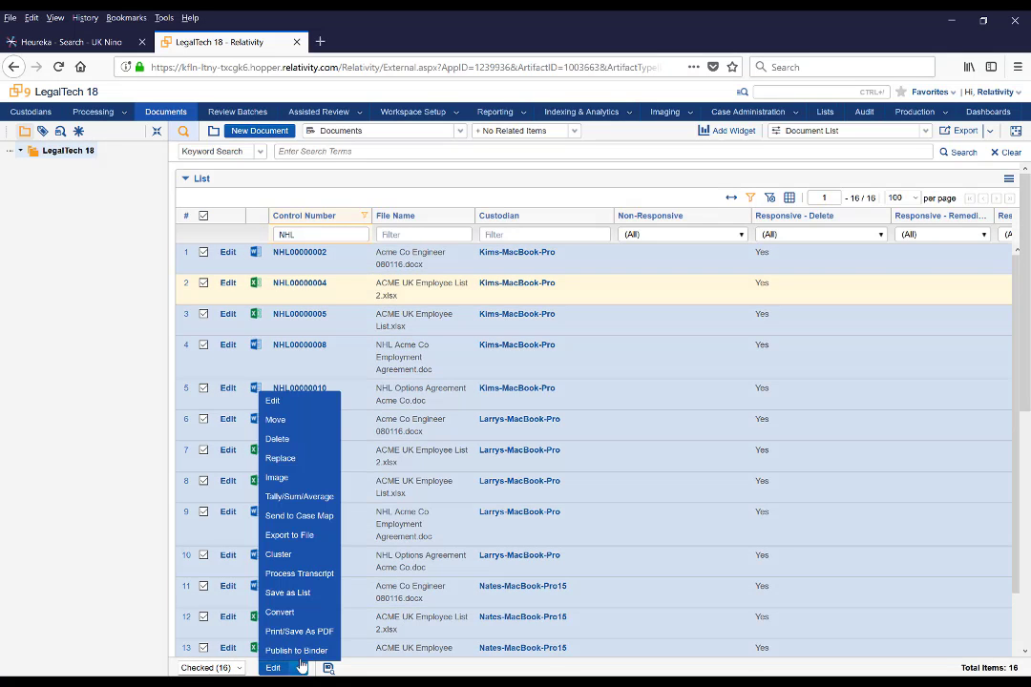
{"action": "left_click", "coordinate": [289, 536]}
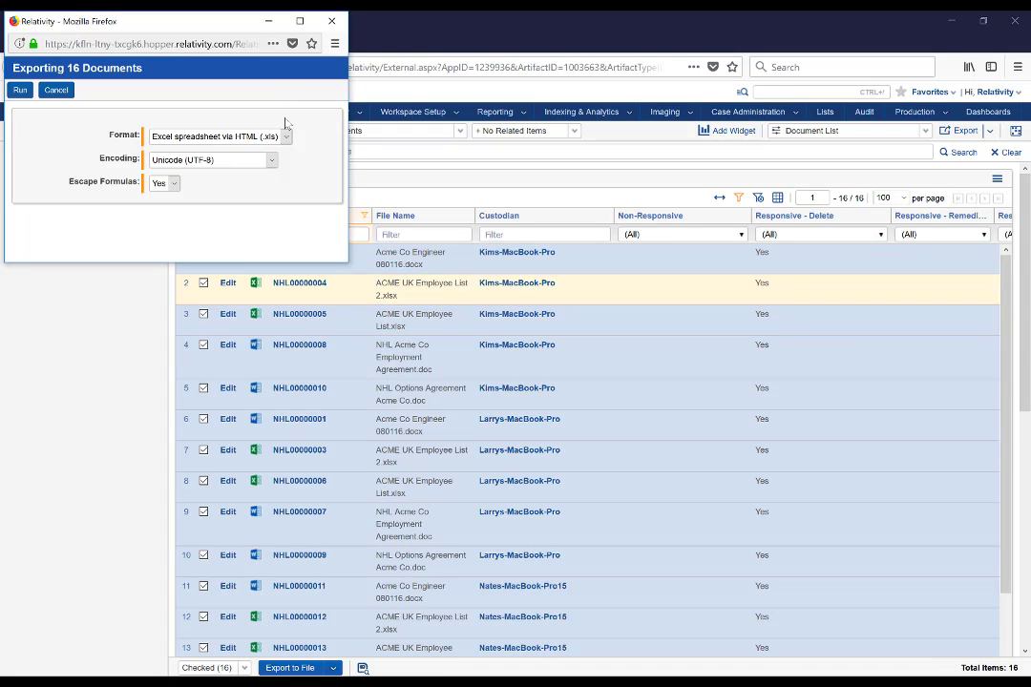
{"action": "left_click", "coordinate": [286, 136]}
{"action": "left_click", "coordinate": [279, 154]}
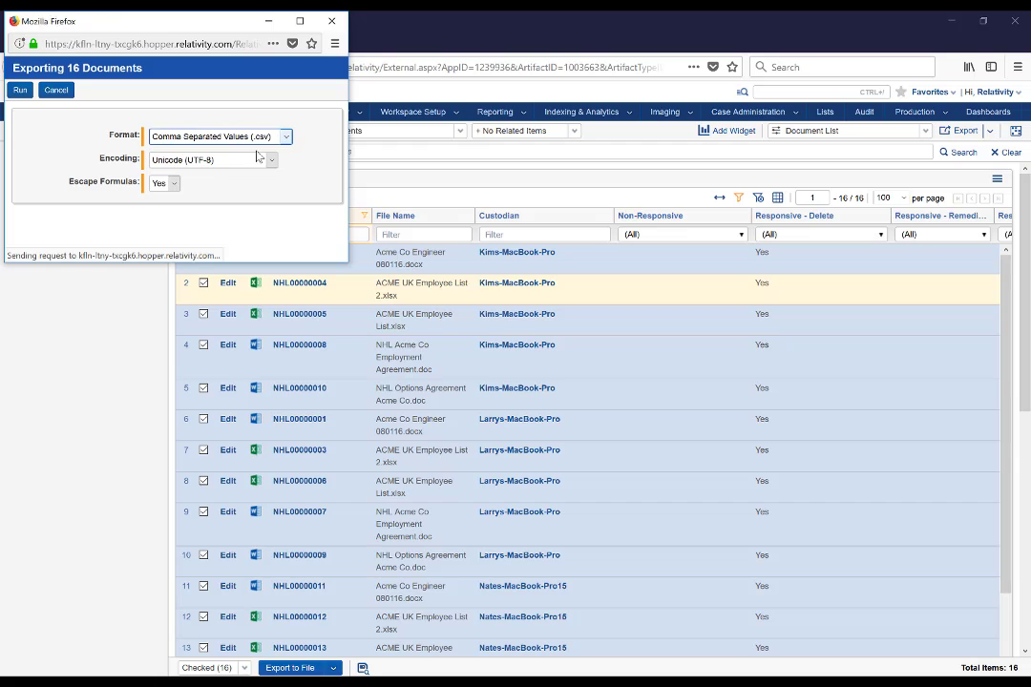
{"action": "left_click", "coordinate": [19, 90]}
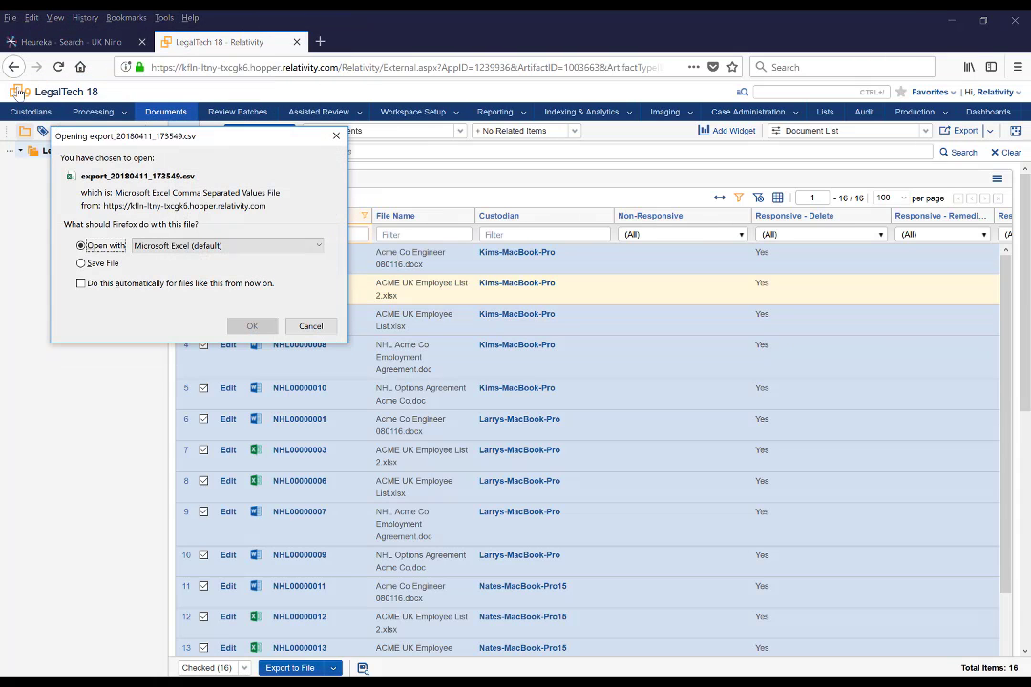
- Accept the CSV download, then open the Latessa Responsive Delete saved search in Heureka
{"action": "left_click", "coordinate": [265, 328]}
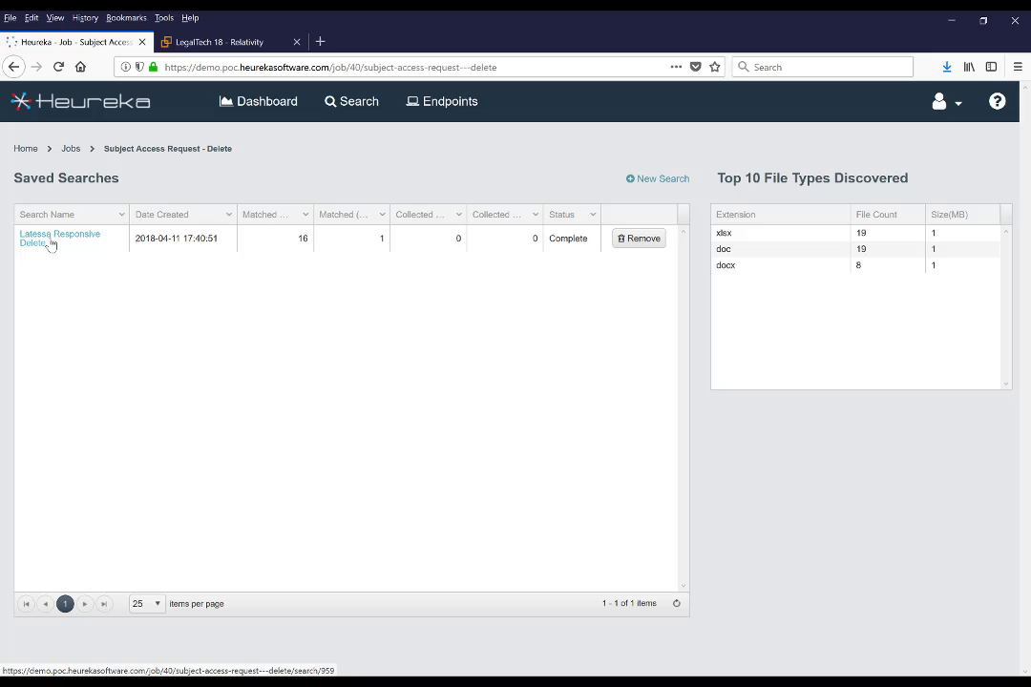
{"action": "left_click", "coordinate": [51, 242]}
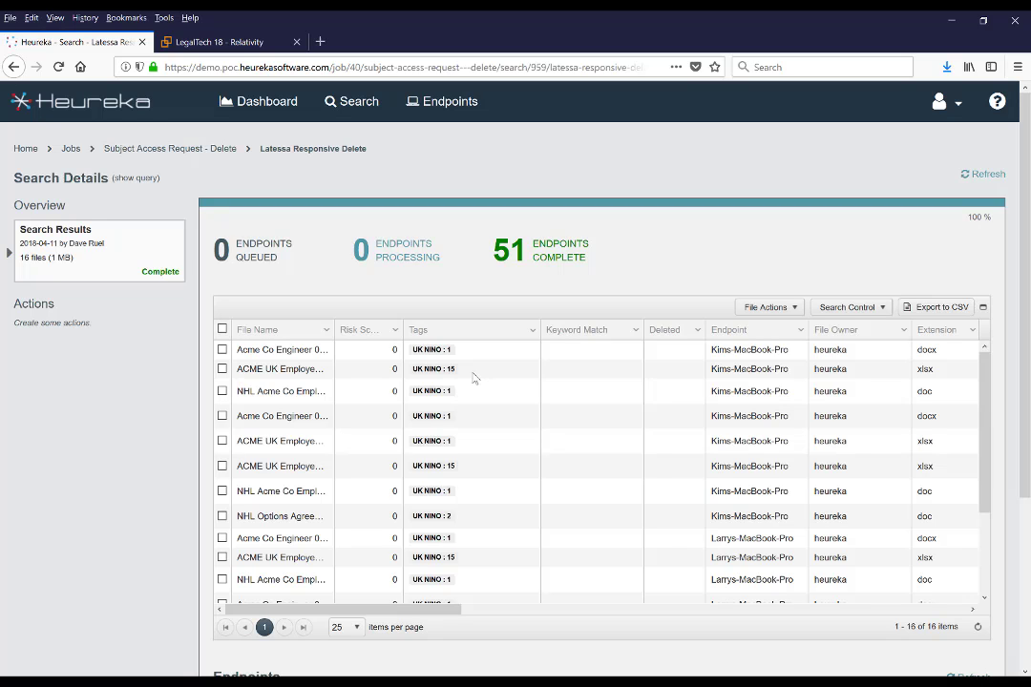
- Select all 16 files, request deletion as group 'Nino Delete Latessa', and enter 'delete' to confirm
{"action": "left_click", "coordinate": [222, 330]}
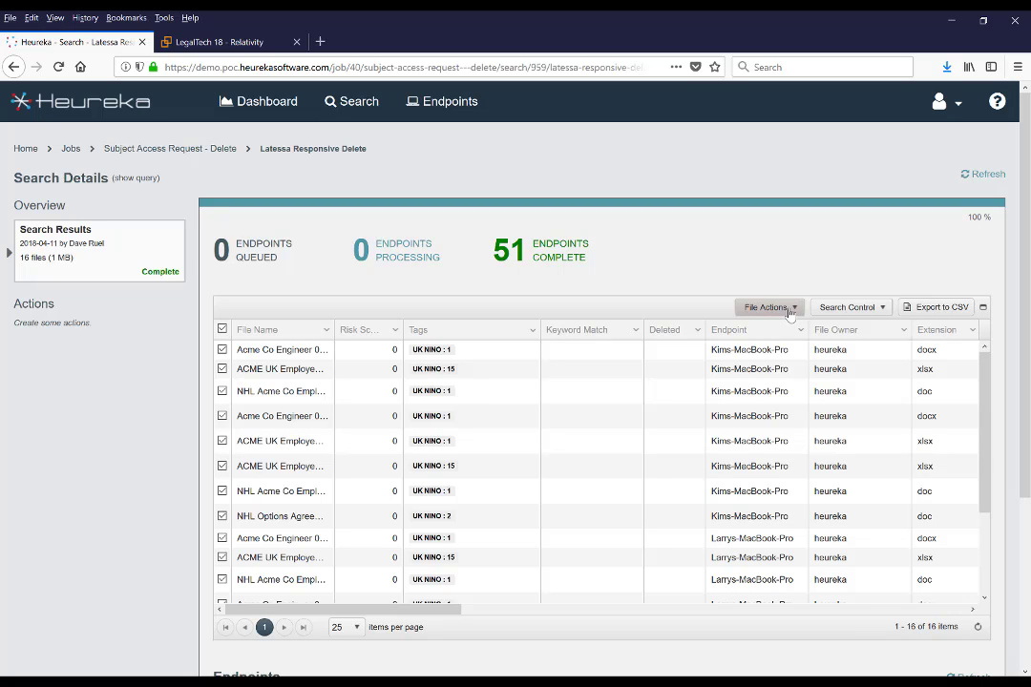
{"action": "left_click", "coordinate": [792, 309]}
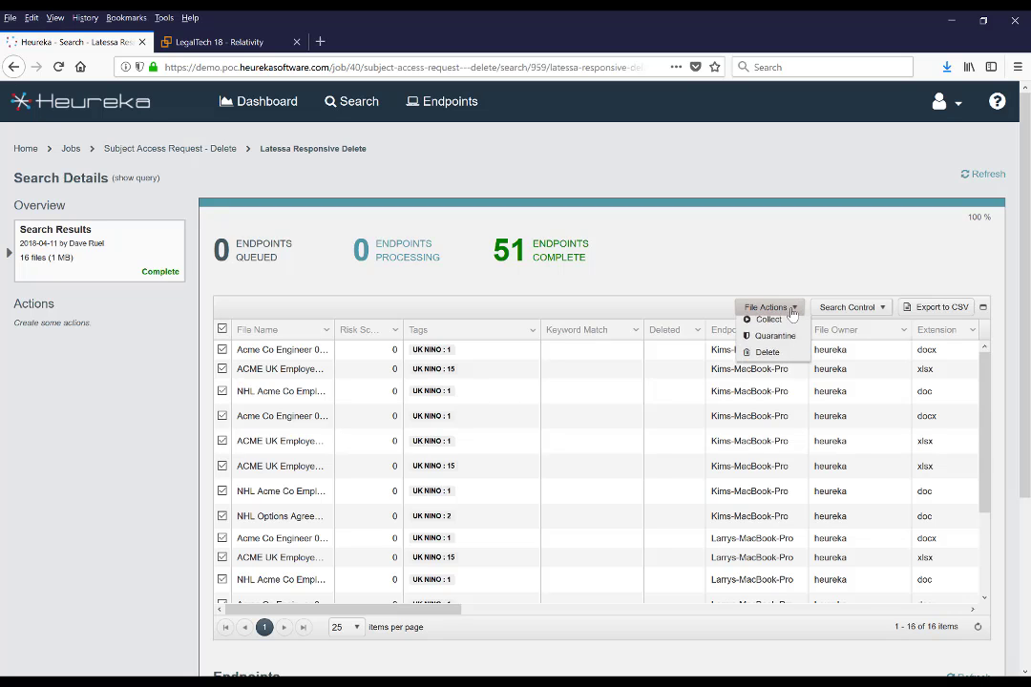
{"action": "left_click", "coordinate": [774, 356]}
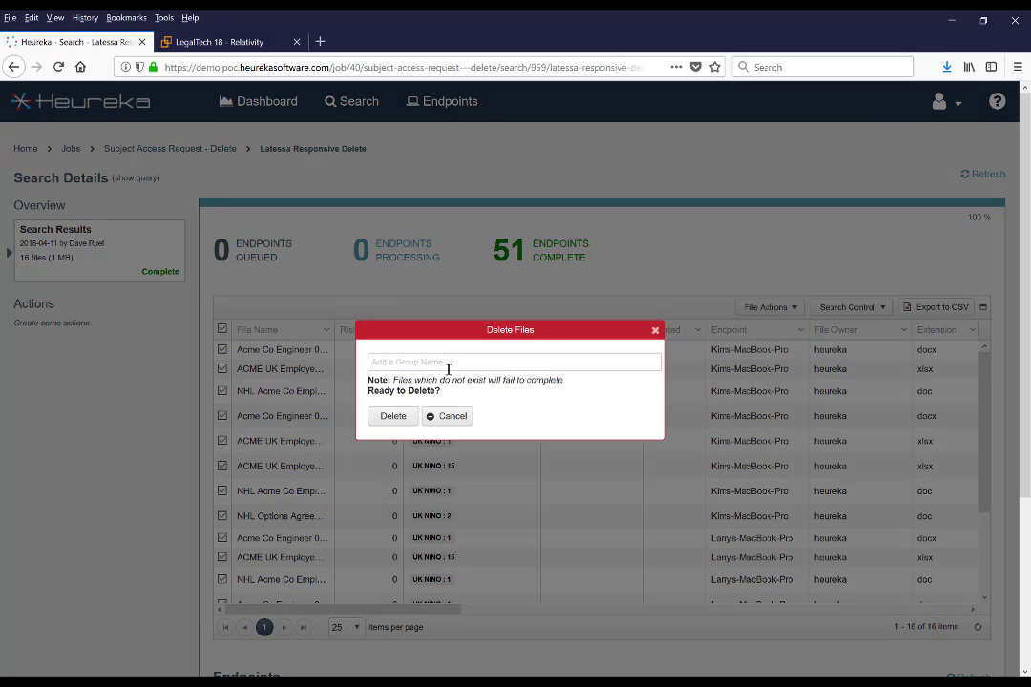
{"action": "type", "text": "Nino Delete Latessa"}
{"action": "left_click", "coordinate": [391, 417]}
{"action": "left_click", "coordinate": [413, 408]}
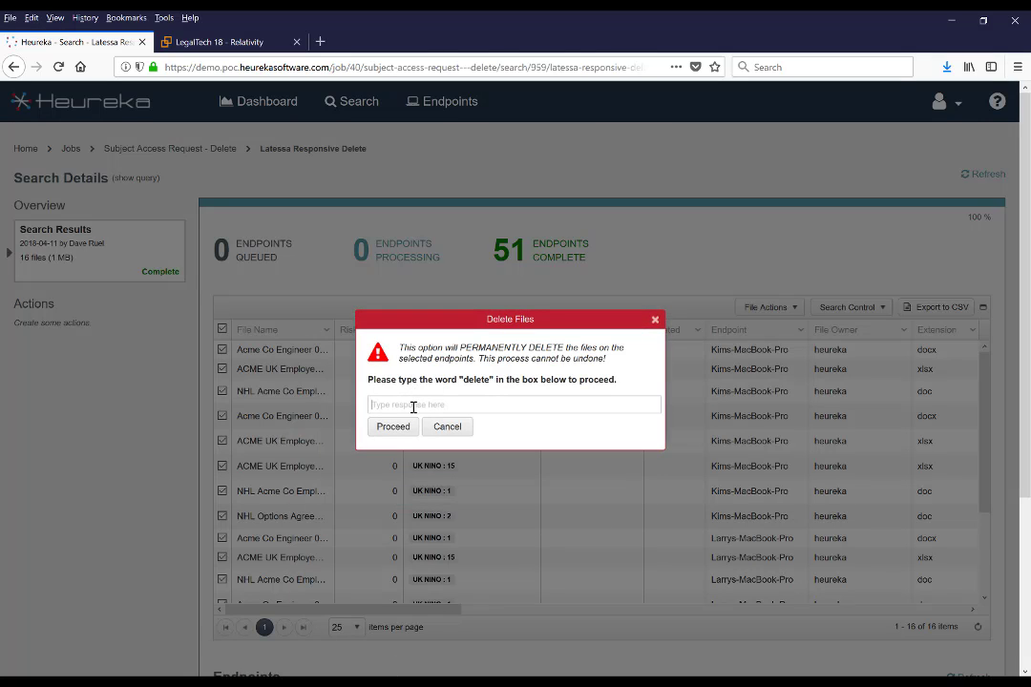
{"action": "type", "text": "delete"}
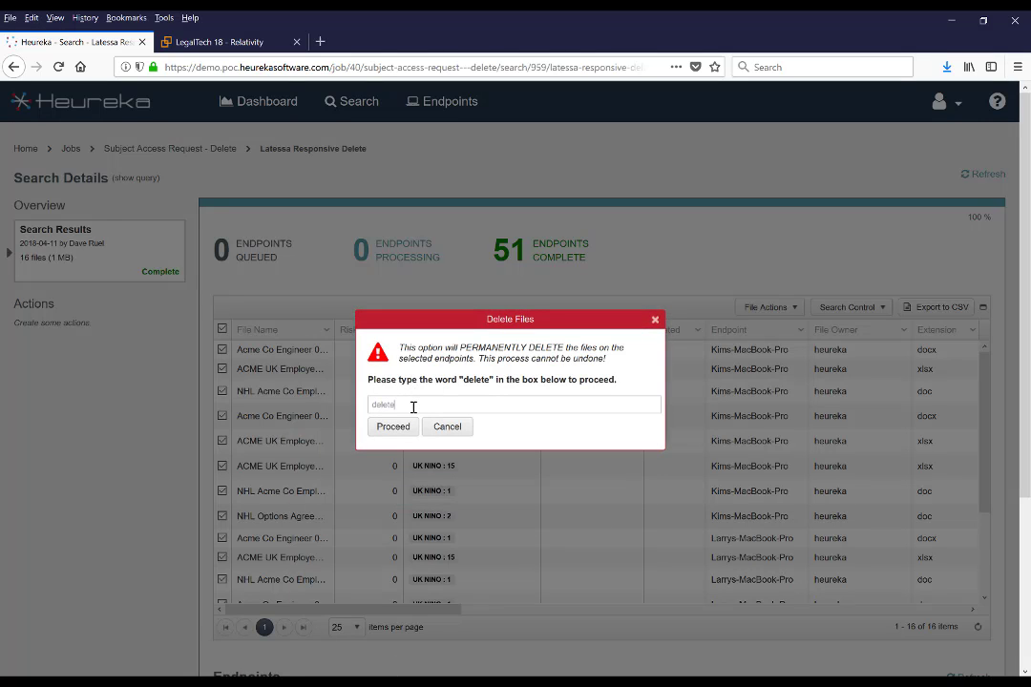